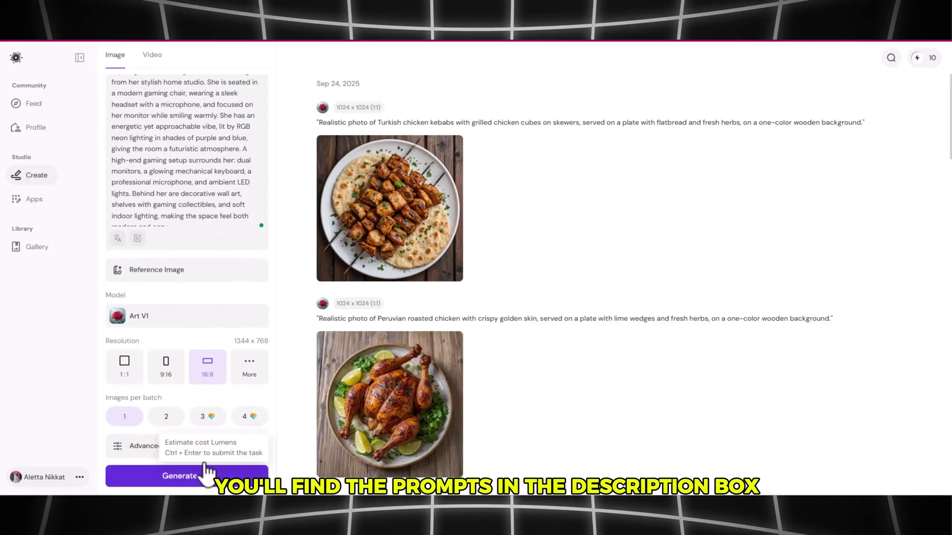
# Step: Set the batch to 2 images and generate the 16:9 living-room images of the woman in a black hoodie
pyautogui.click(166, 416)
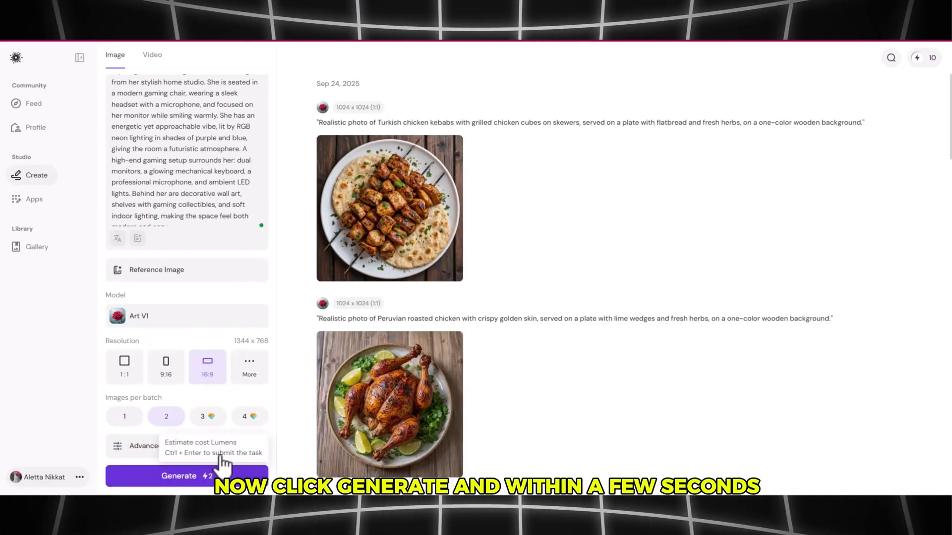
pyautogui.click(213, 475)
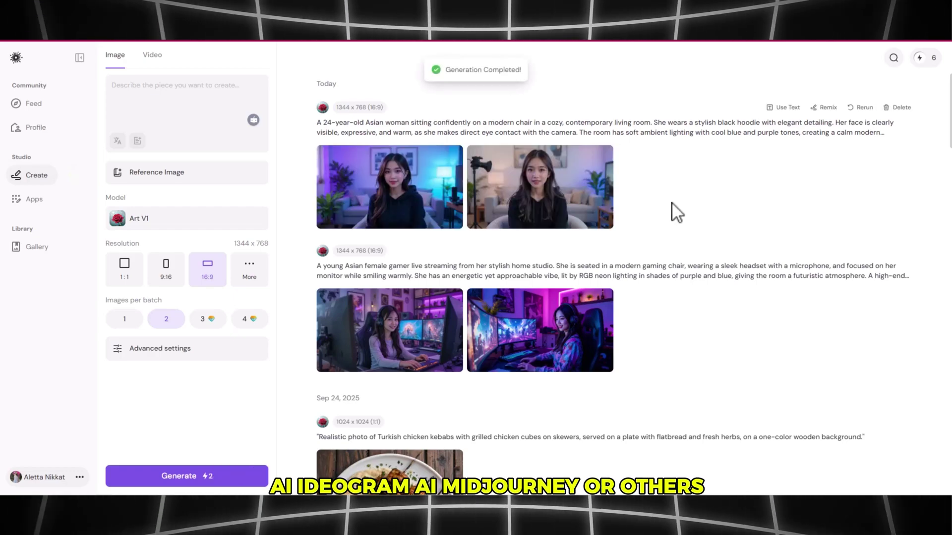
# Step: View the two living-room portraits full size and download the second one
pyautogui.click(434, 185)
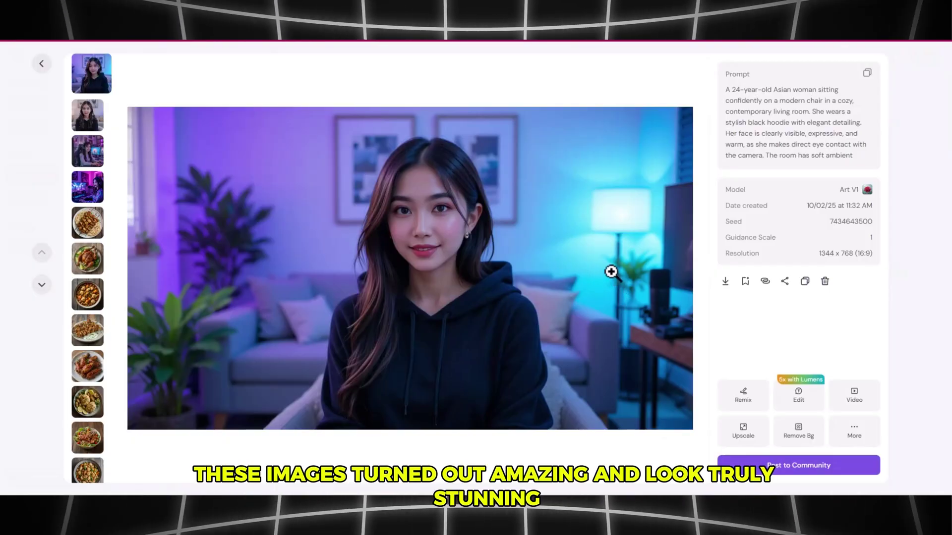
pyautogui.click(42, 64)
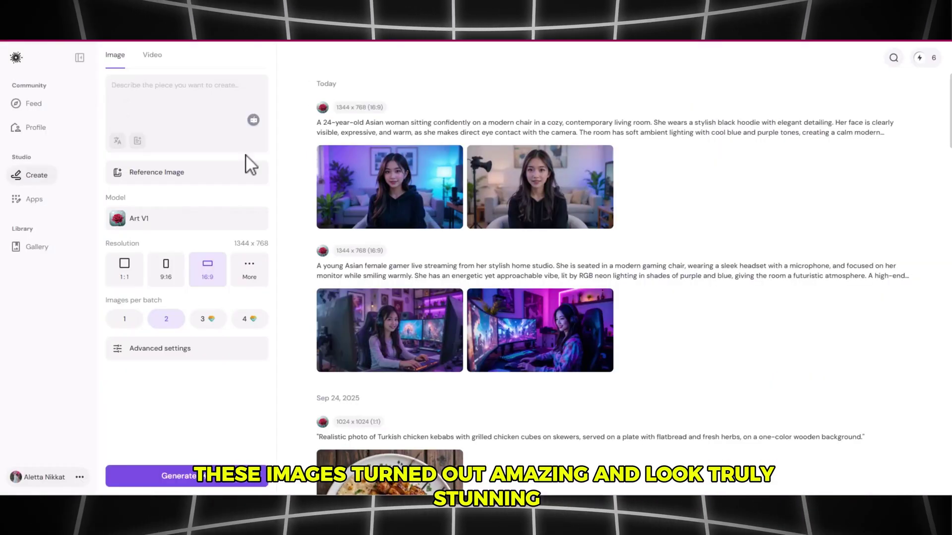
pyautogui.click(562, 205)
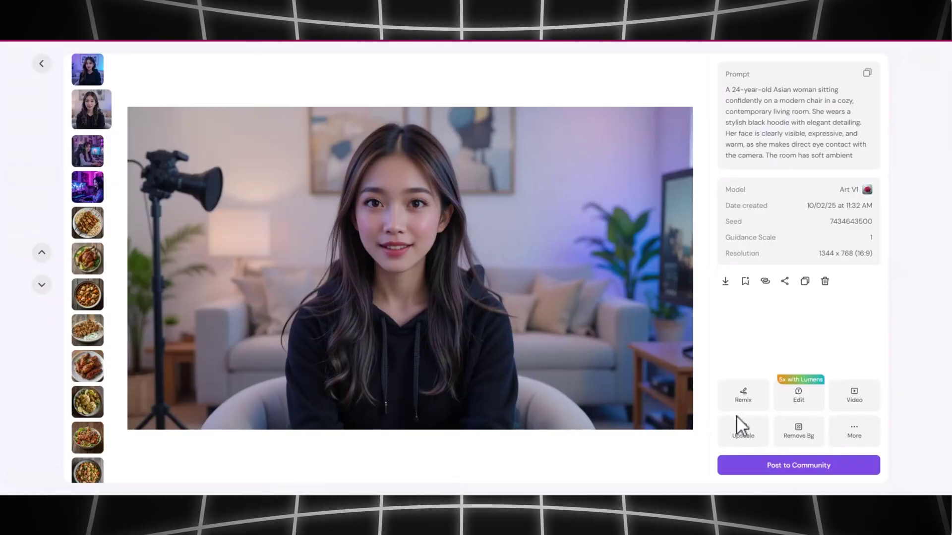
pyautogui.click(37, 69)
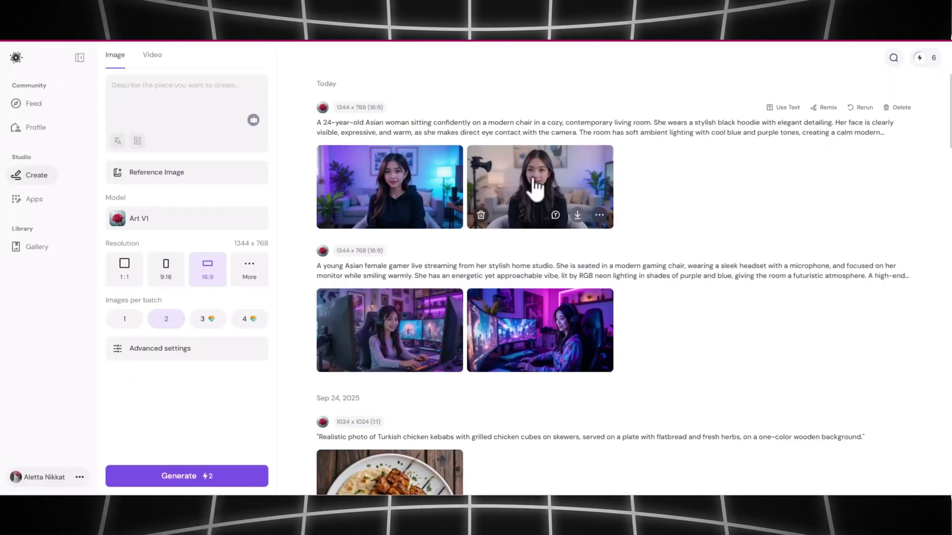
pyautogui.click(577, 214)
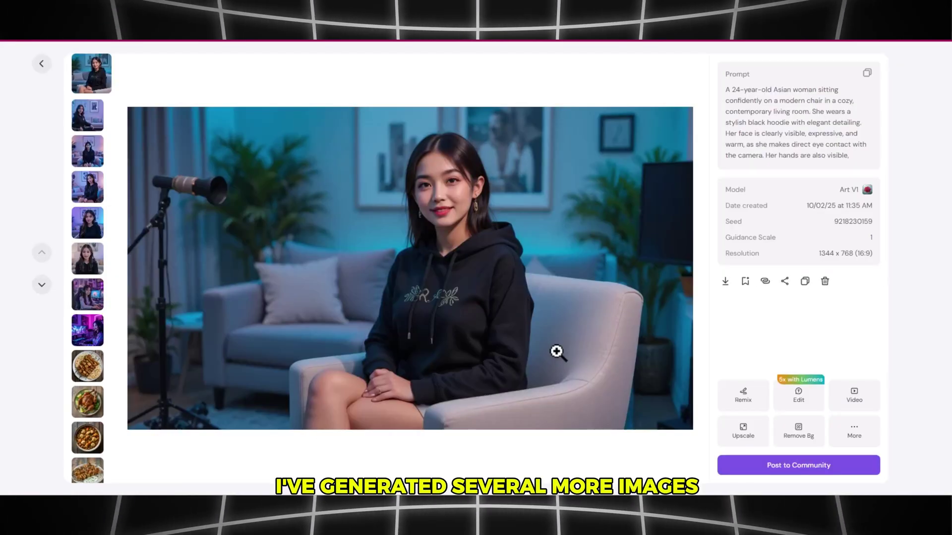
pyautogui.click(41, 67)
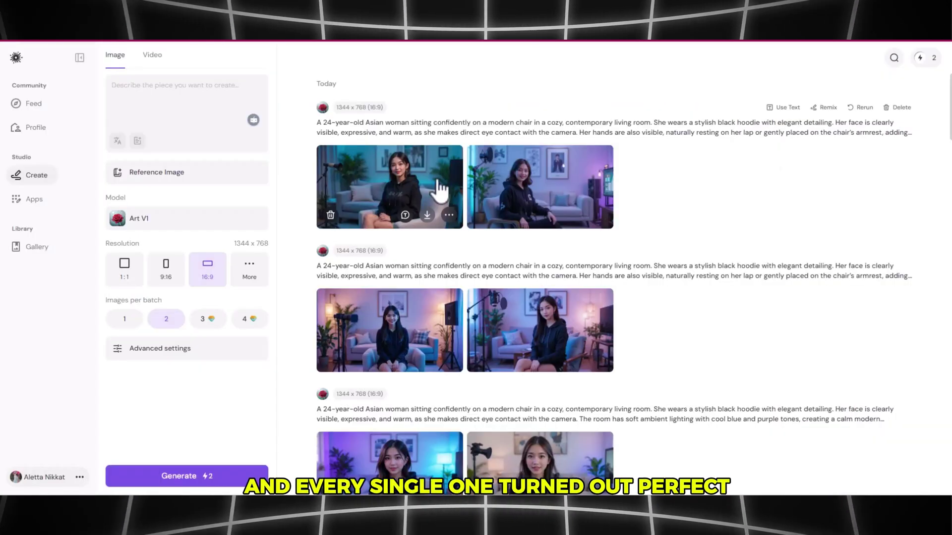
# Step: View the newest woman portrait and the second young-man portrait full size
pyautogui.click(506, 189)
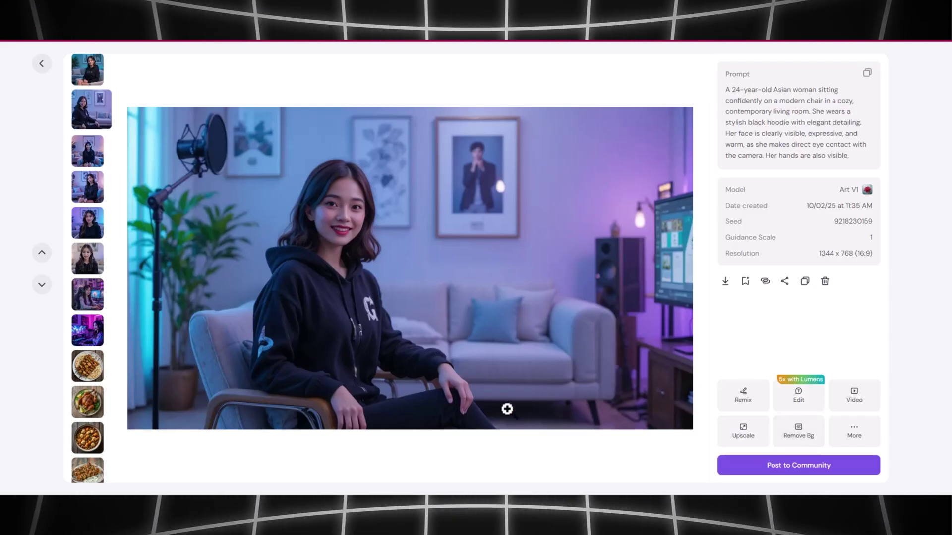
pyautogui.click(41, 64)
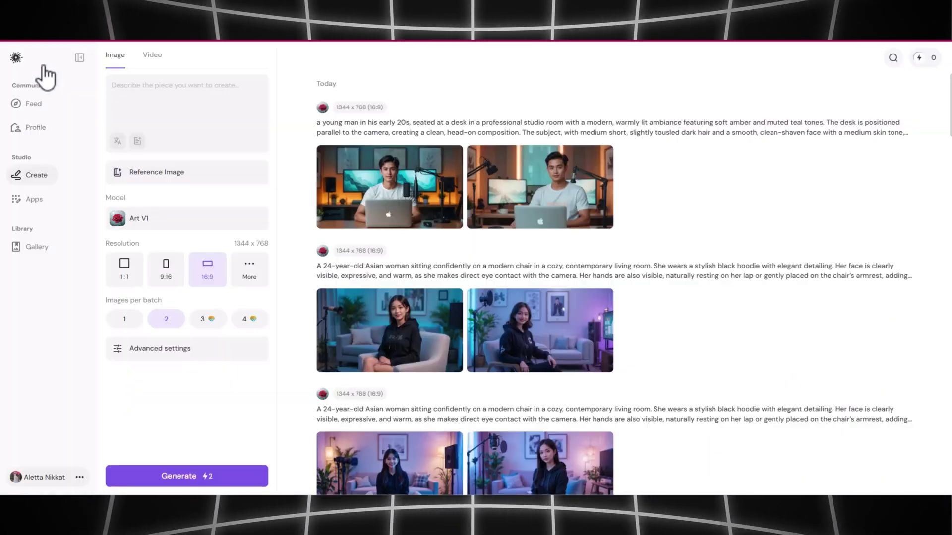
pyautogui.click(579, 204)
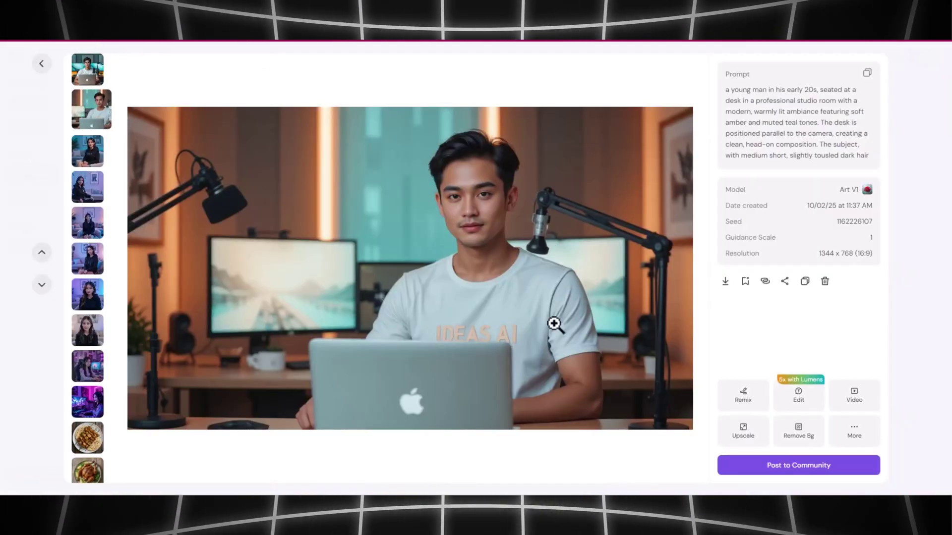
pyautogui.click(39, 66)
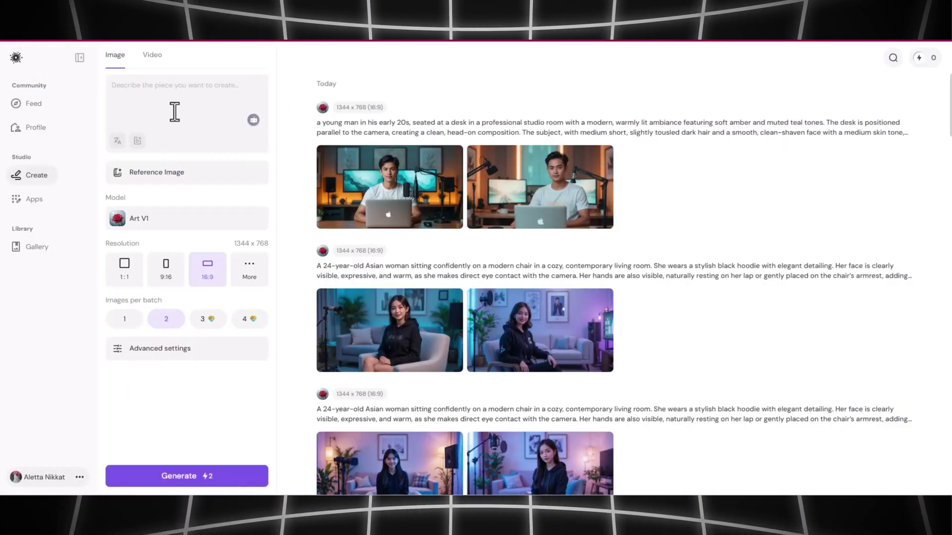
# Step: Open the first young-man desk portrait in the viewer
pyautogui.click(361, 200)
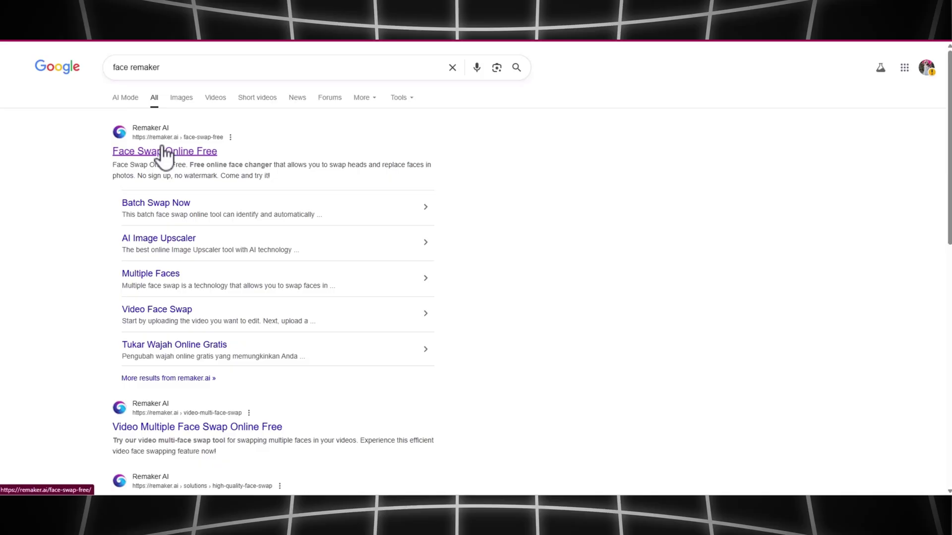
# Step: In Remaker Face Swap, upload the PicLumen living-room portrait as original and images (4) as target face
pyautogui.click(163, 150)
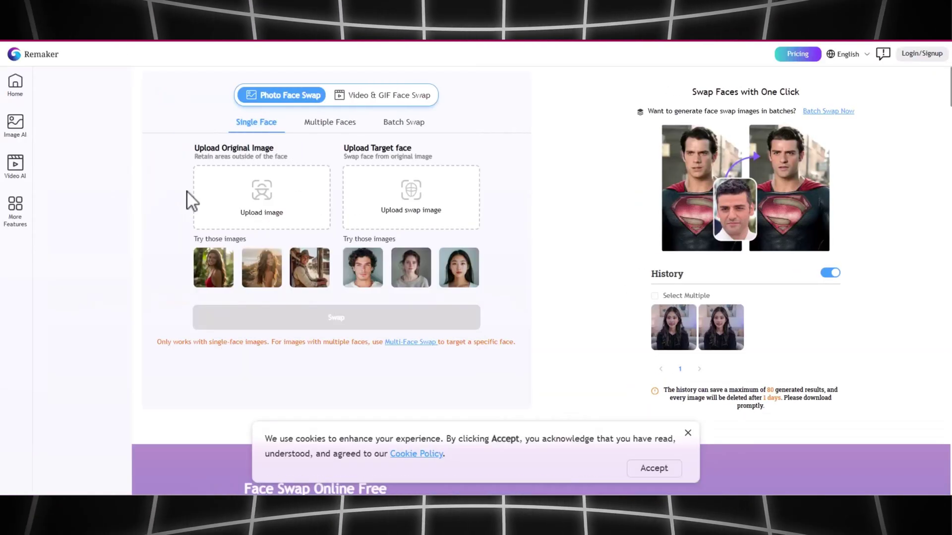
pyautogui.click(249, 204)
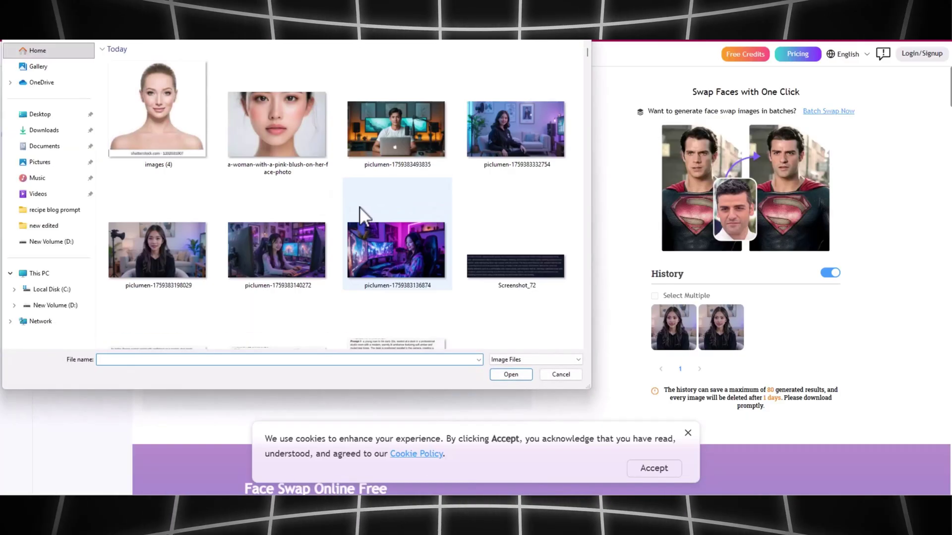
pyautogui.scroll(-3, 414, 219)
pyautogui.scroll(3, 406, 221)
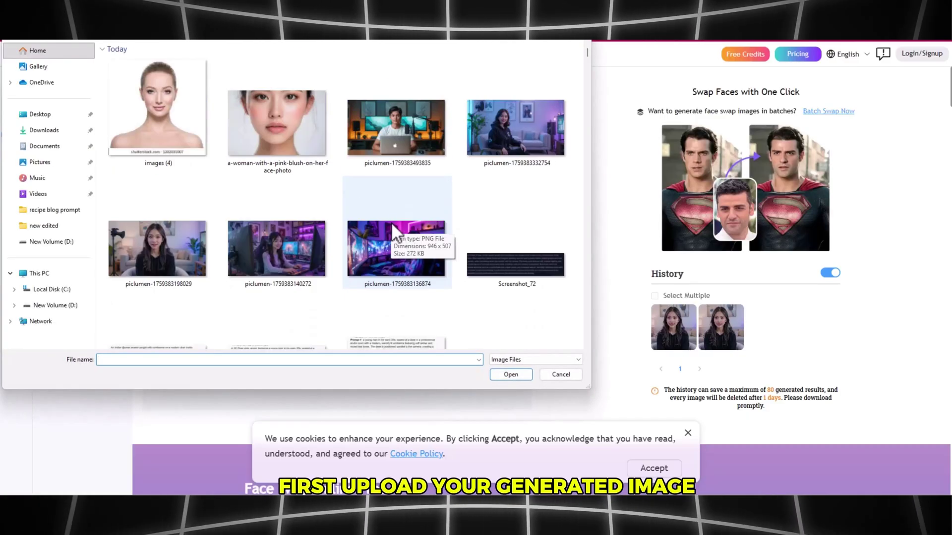
pyautogui.click(189, 261)
pyautogui.doubleClick(186, 260)
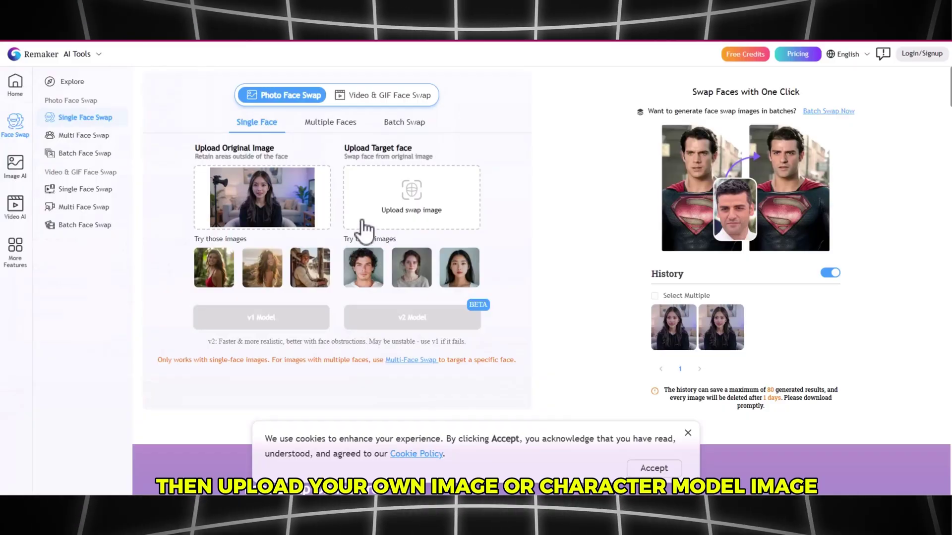
pyautogui.click(406, 199)
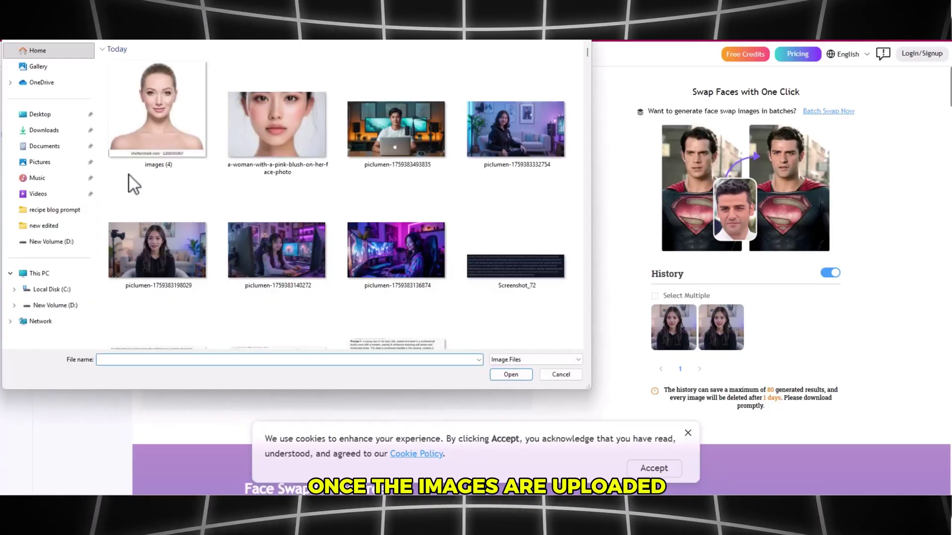
pyautogui.doubleClick(178, 130)
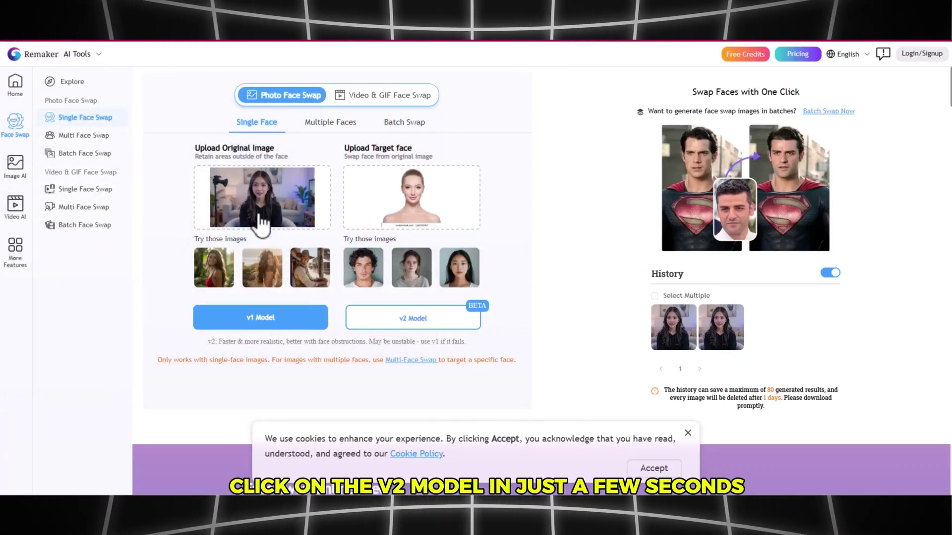
# Step: Run the v2 Model face swap, download the result, and close the preview
pyautogui.click(397, 322)
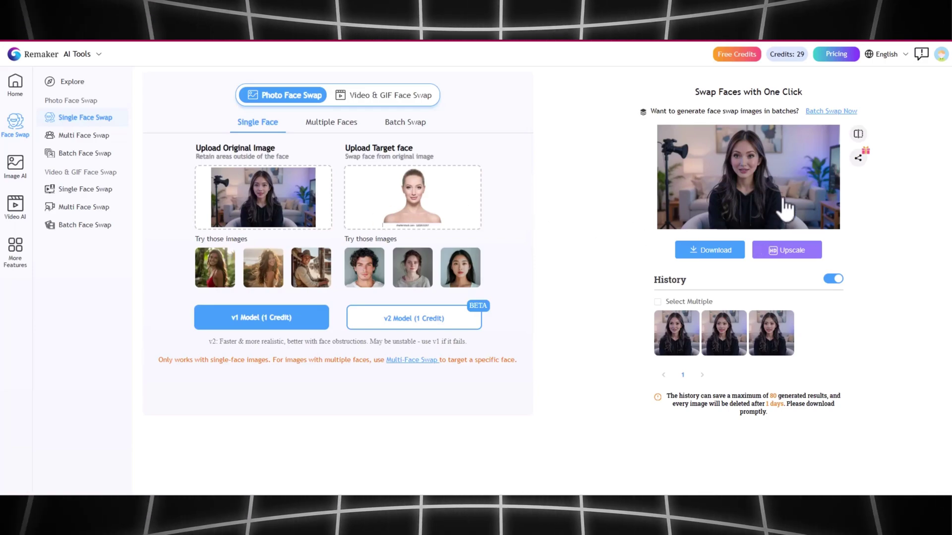
pyautogui.click(716, 251)
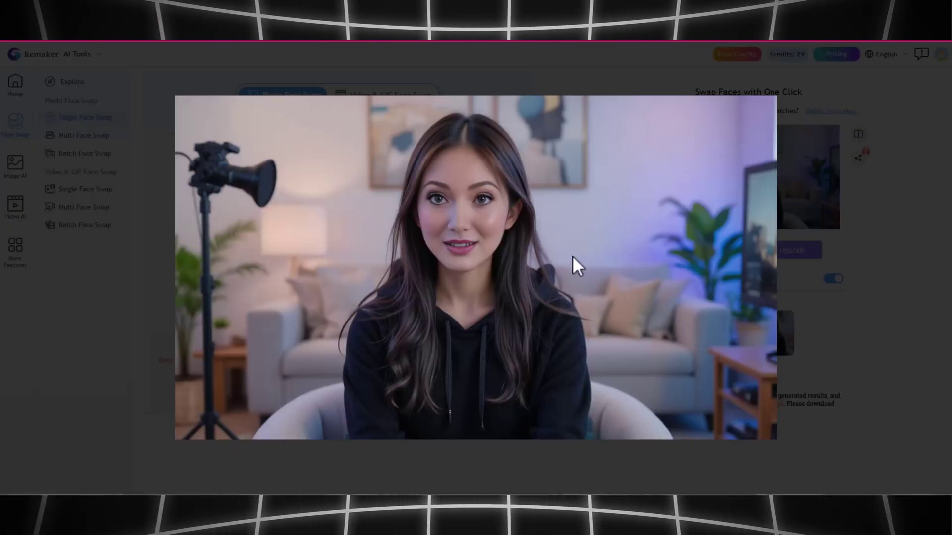
pyautogui.click(794, 260)
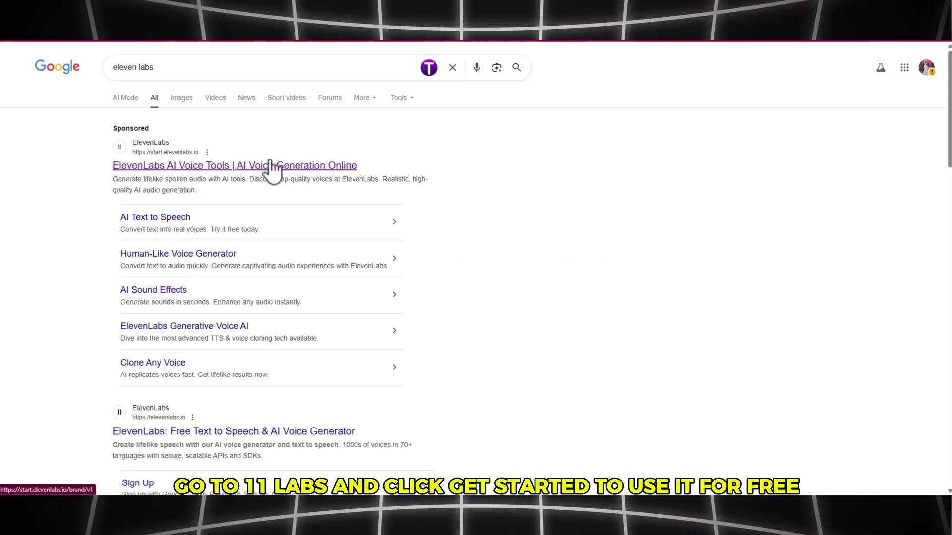
# Step: Open the sponsored ElevenLabs AI Voice Tools result
pyautogui.click(267, 168)
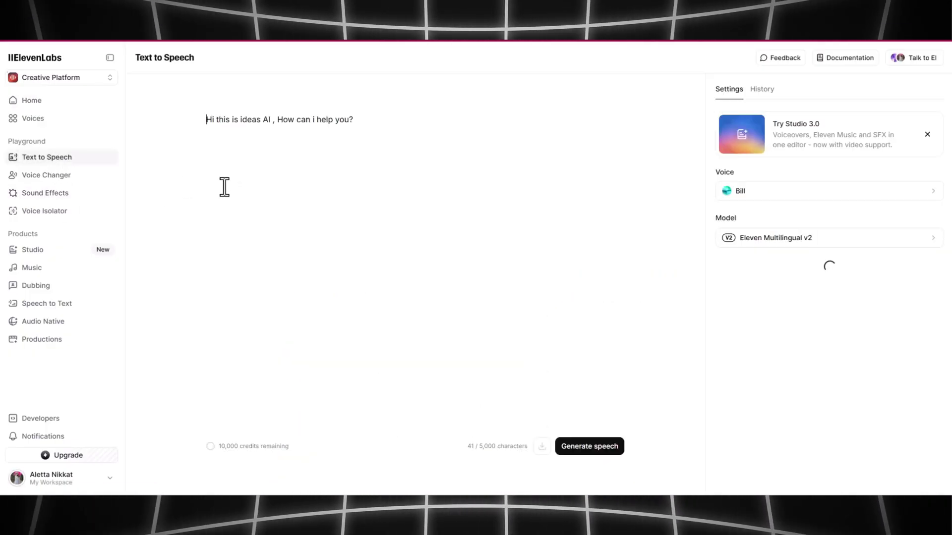
# Step: Generate a 7-second speech clip of the 'Hi this is ideas AI' script with the Alice voice
pyautogui.click(225, 187)
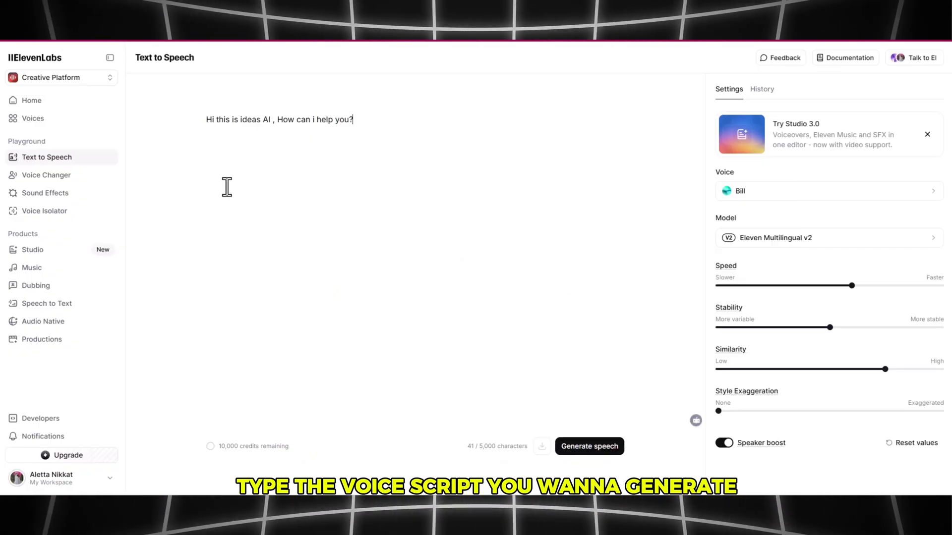
pyautogui.moveTo(471, 446); pyautogui.dragTo(525, 446)
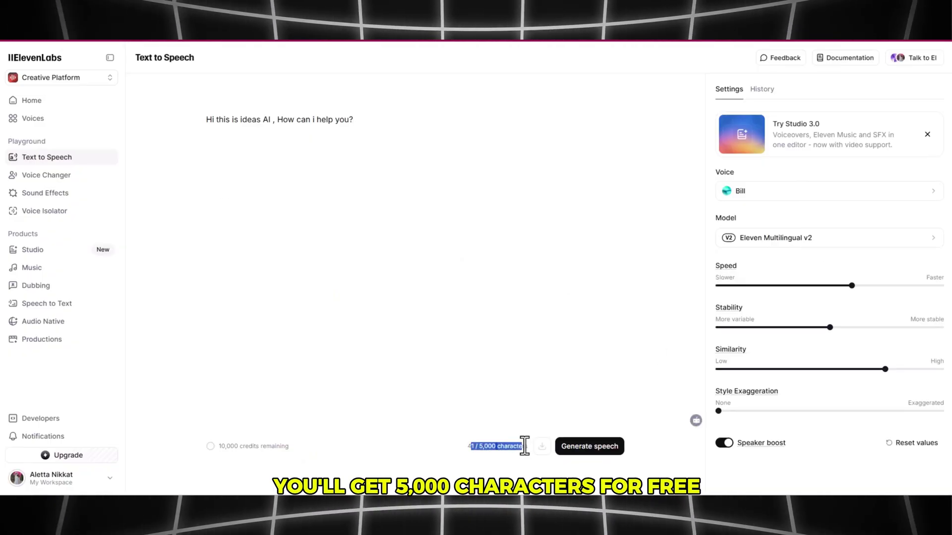
pyautogui.click(466, 445)
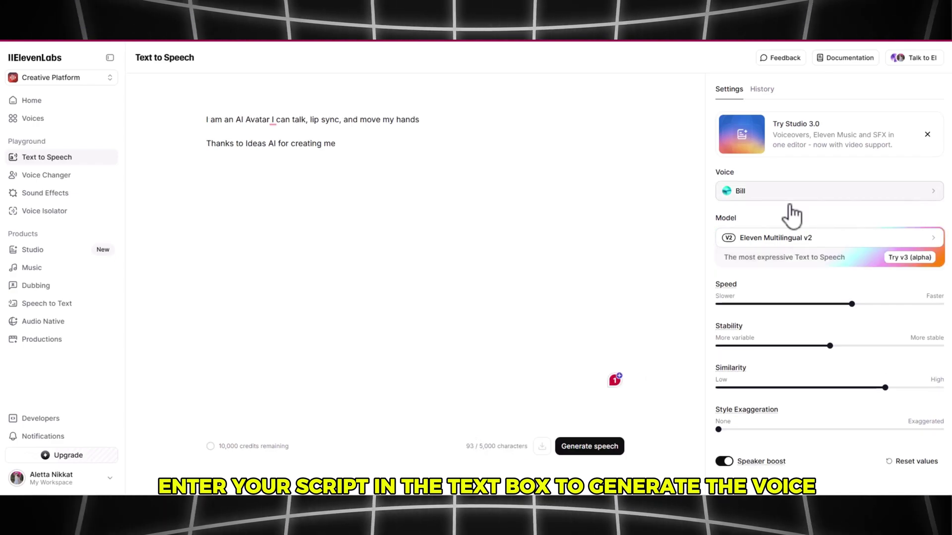
pyautogui.click(784, 194)
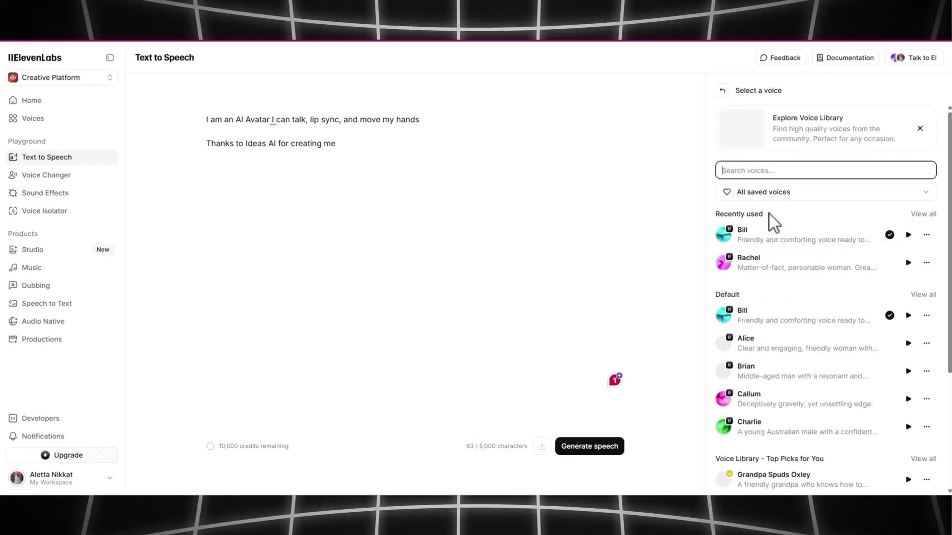
pyautogui.scroll(-1, 793, 330)
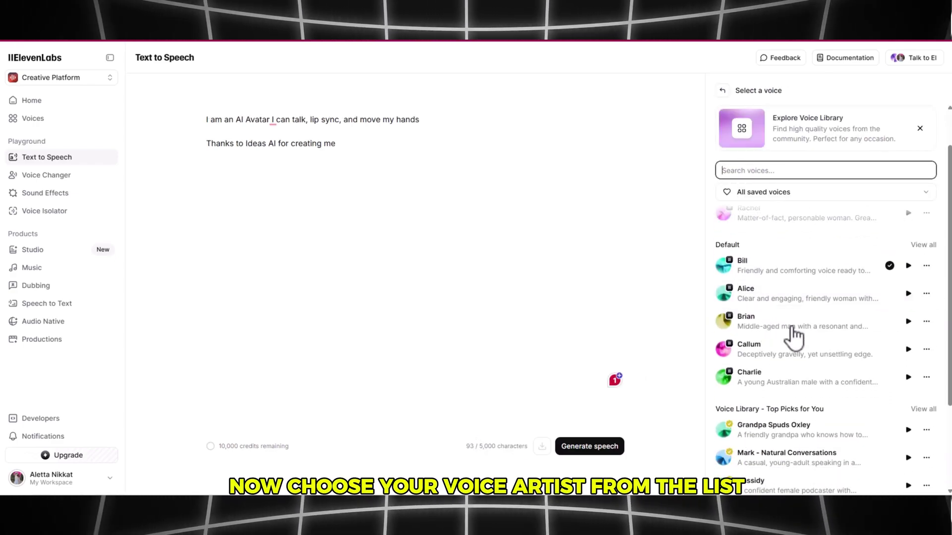
pyautogui.click(797, 300)
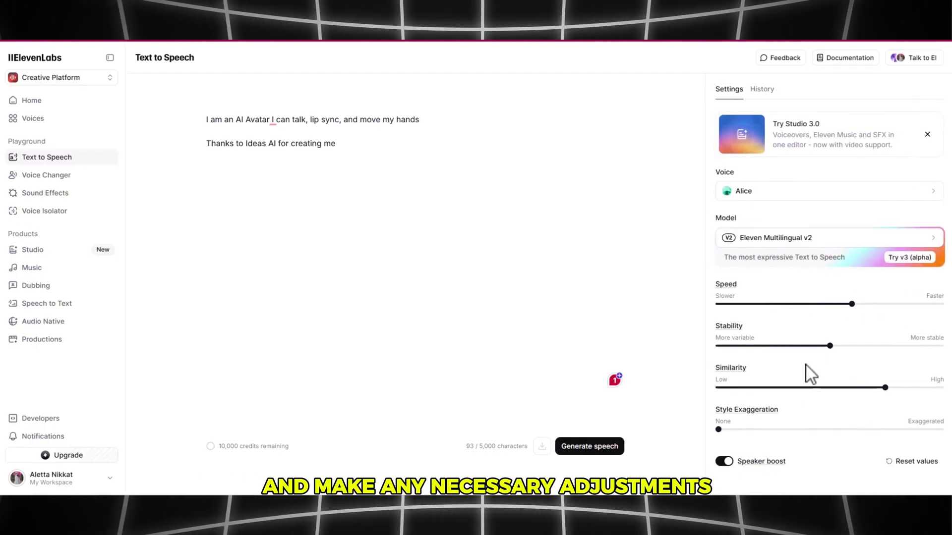
pyautogui.click(591, 434)
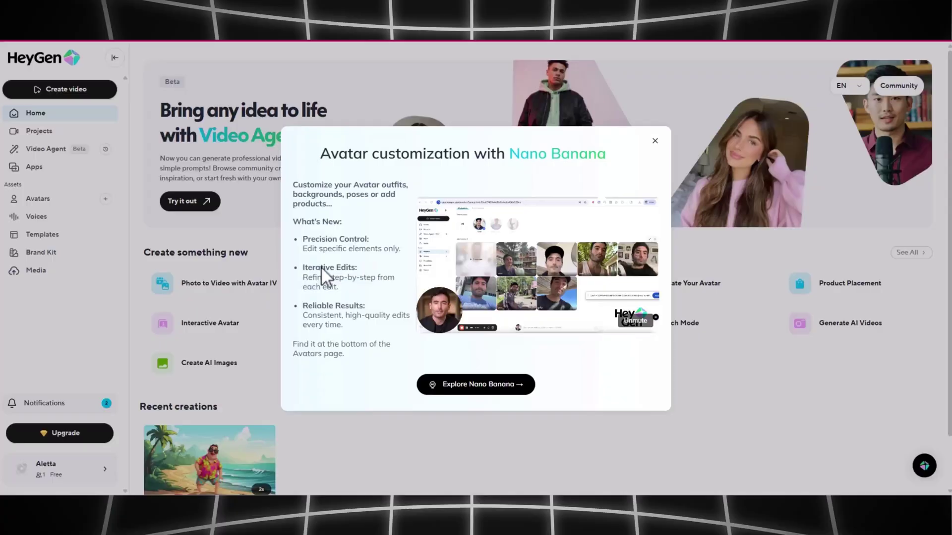
# Step: Close the Nano Banana popup, scroll through the Avatars library, and go back to Home
pyautogui.click(654, 142)
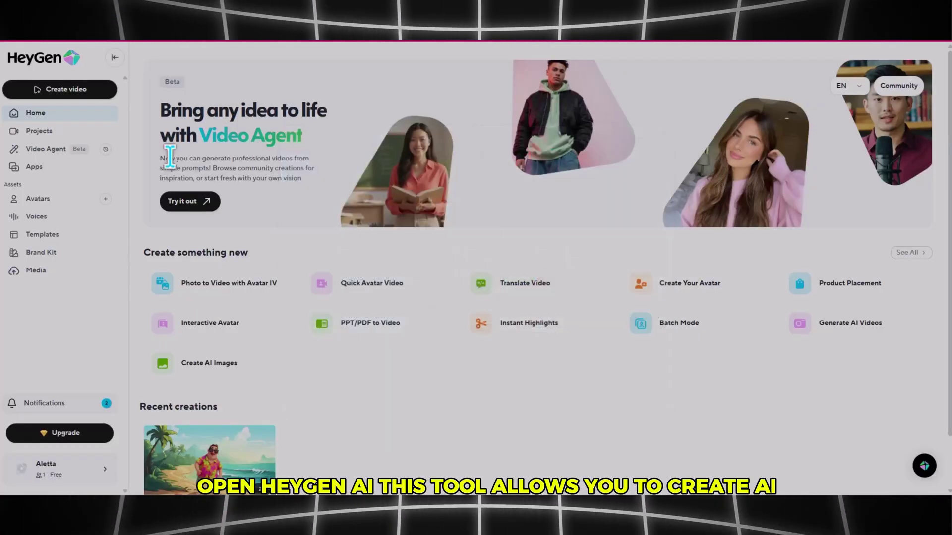
pyautogui.click(31, 201)
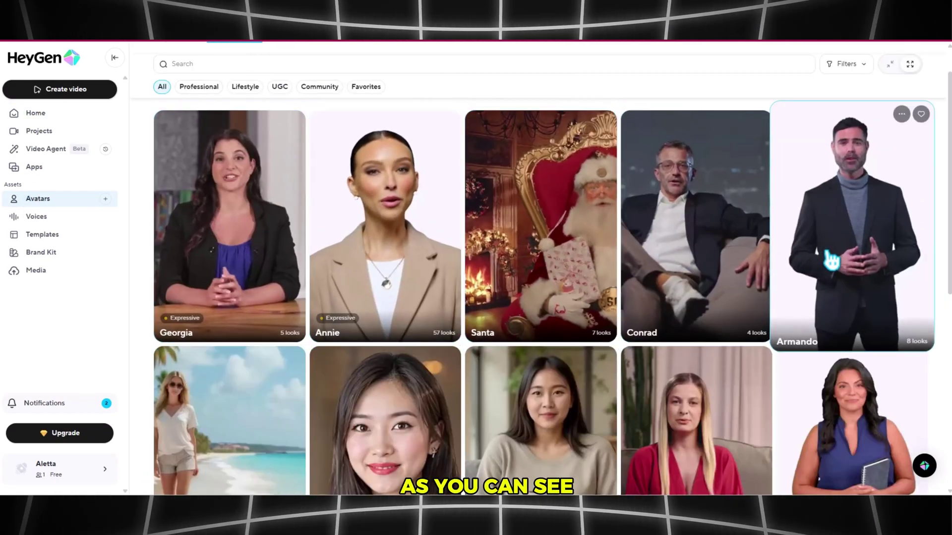
pyautogui.scroll(-5, 831, 260)
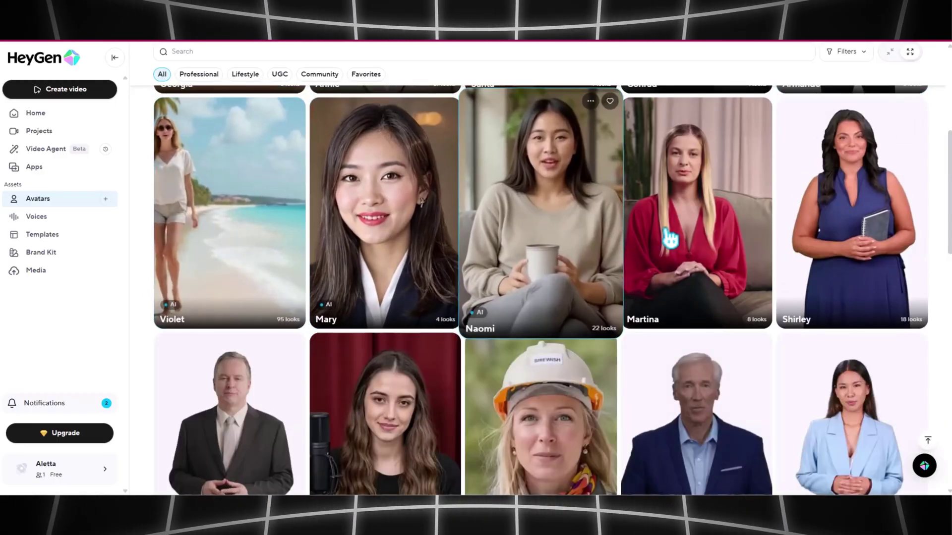
pyautogui.click(58, 117)
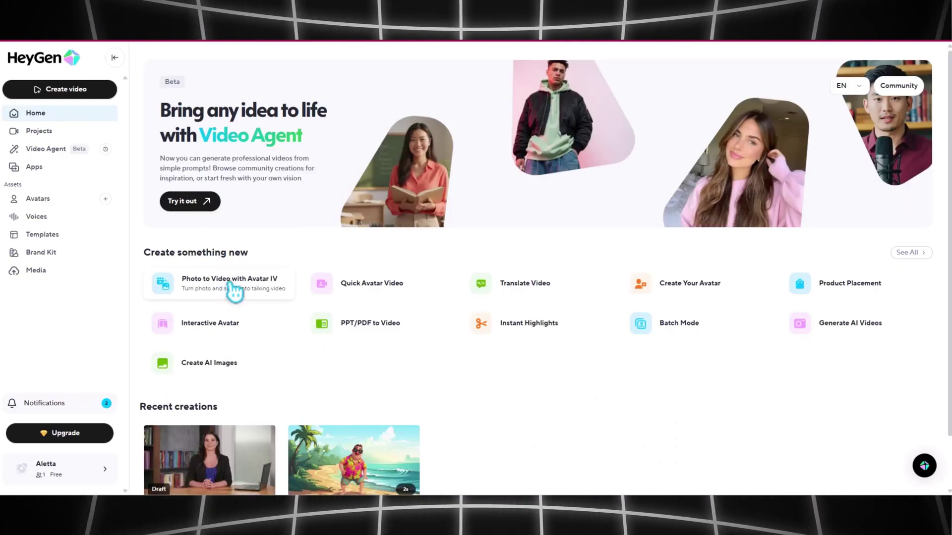
# Step: Start a Photo to Video with Avatar IV project using the gaming-room photo
pyautogui.click(235, 292)
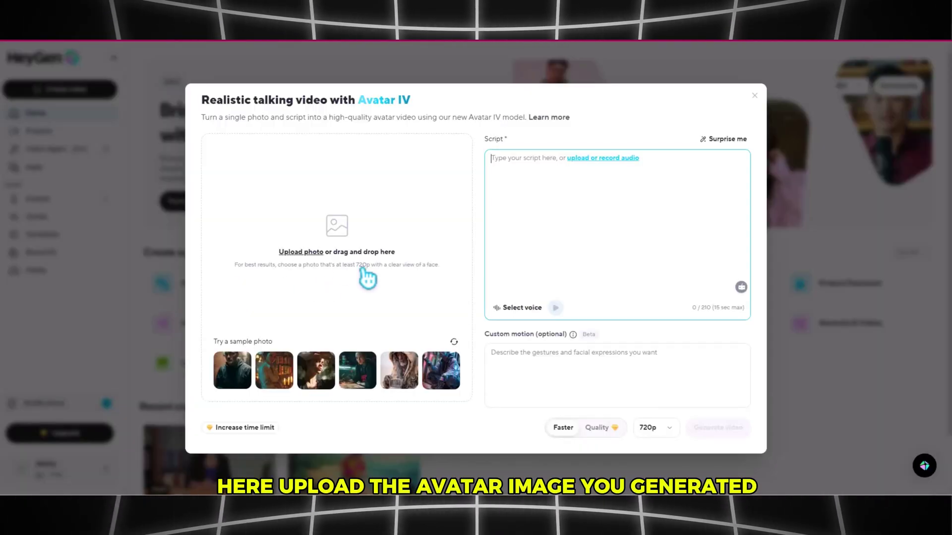
pyautogui.click(316, 256)
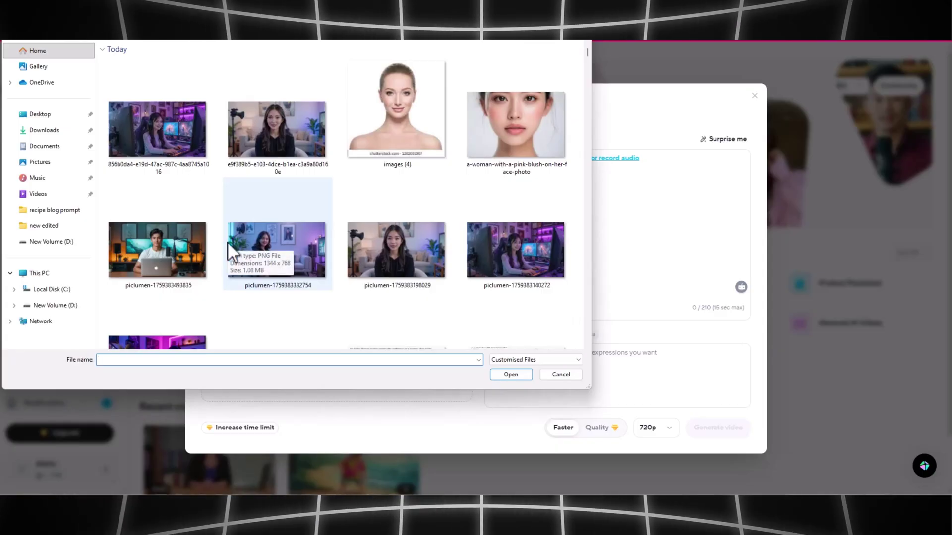
pyautogui.doubleClick(147, 132)
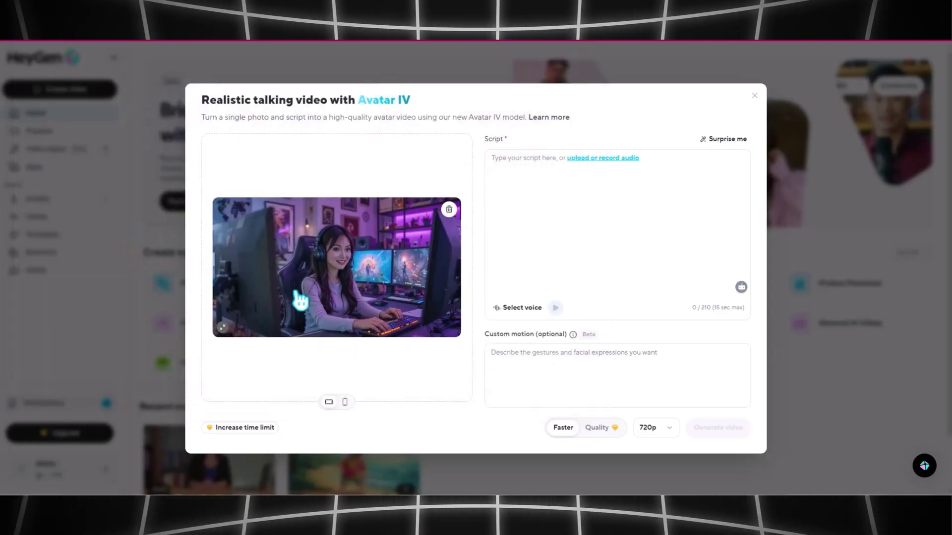
# Step: Add the ElevenLabs Alice voice recording as the video's audio script
pyautogui.click(602, 234)
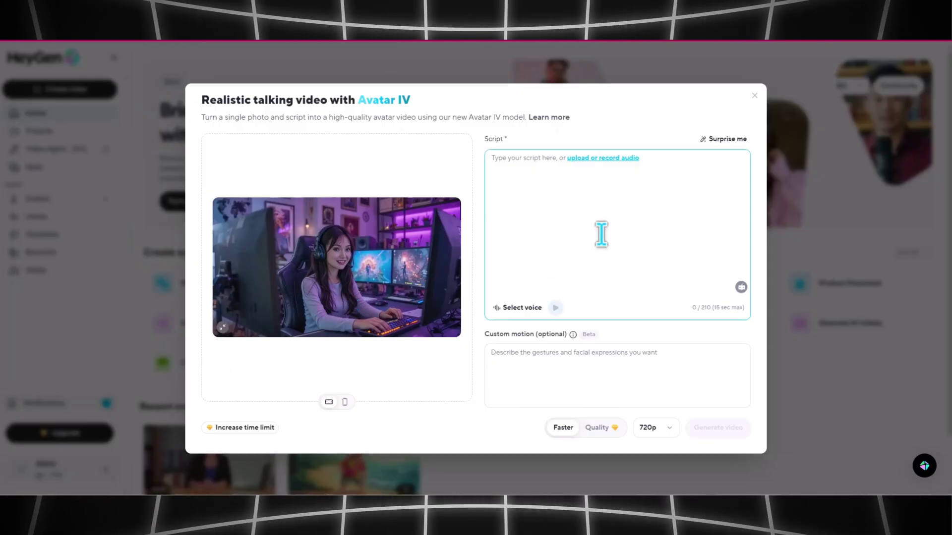
pyautogui.click(588, 159)
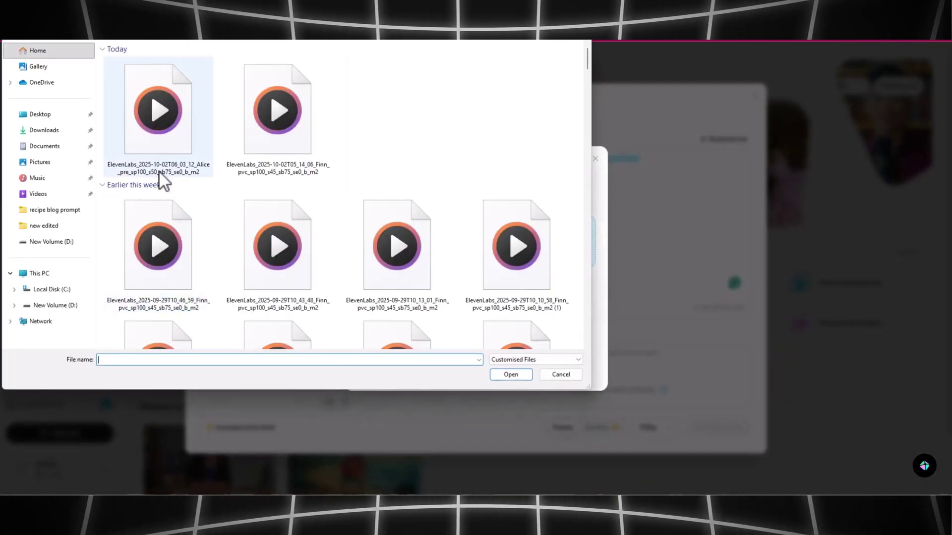
pyautogui.doubleClick(154, 118)
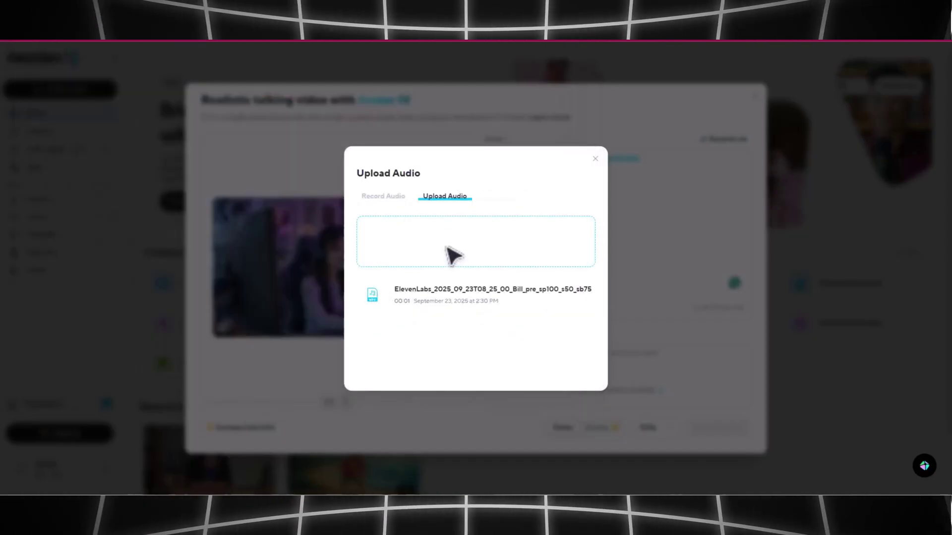
pyautogui.click(533, 322)
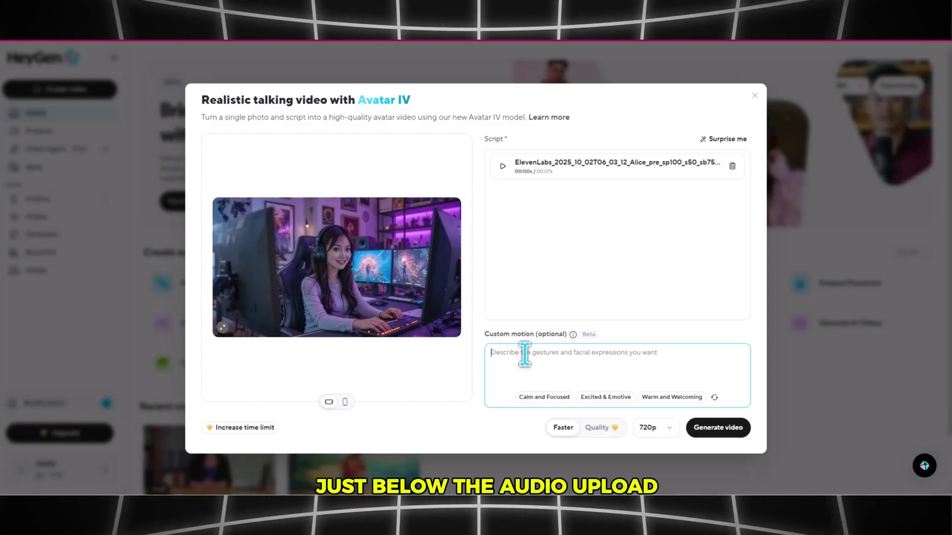
# Step: Paste an expressive hand-gesture description as Custom motion and generate the Avatar IV video
pyautogui.press('super+v')
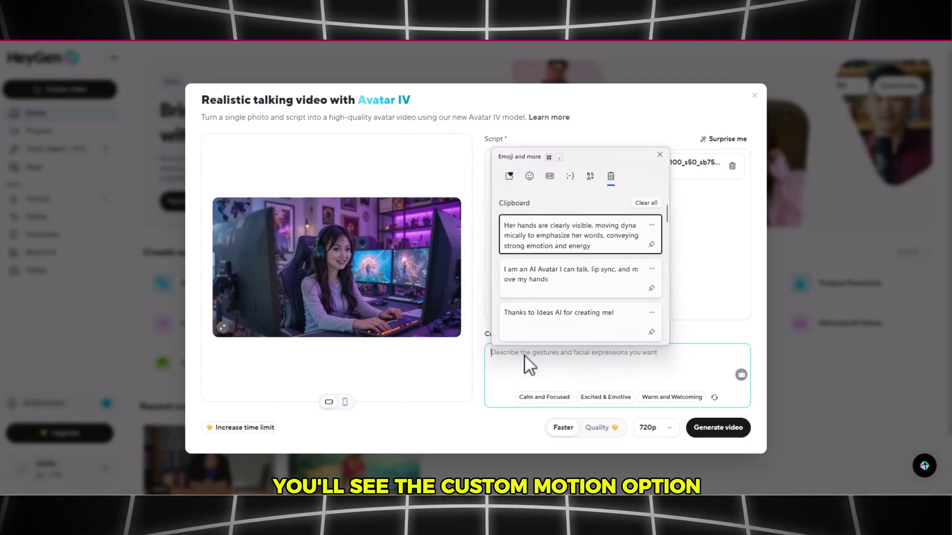
pyautogui.click(543, 230)
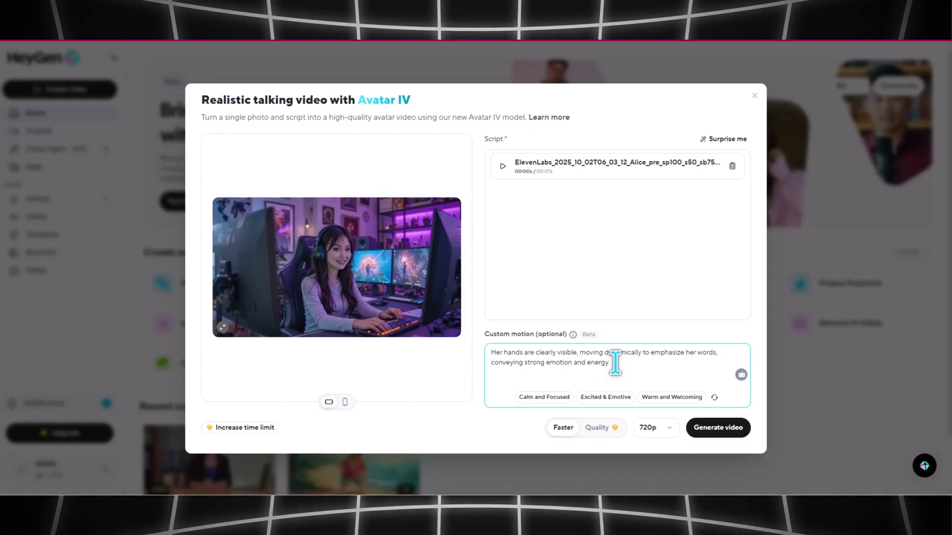
pyautogui.click(716, 439)
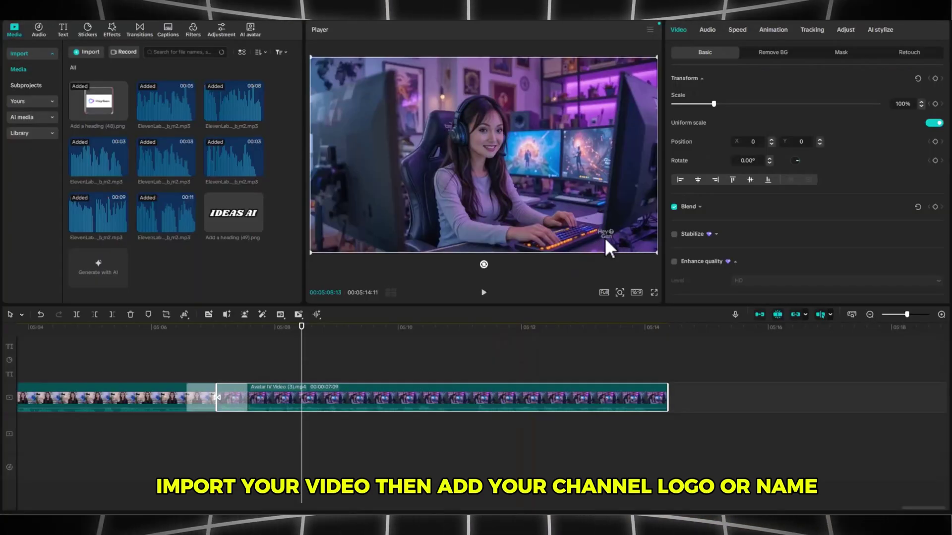
# Step: Import the IDEAS AI logo PNG from Downloads and lay it on a track above the avatar video
pyautogui.click(90, 53)
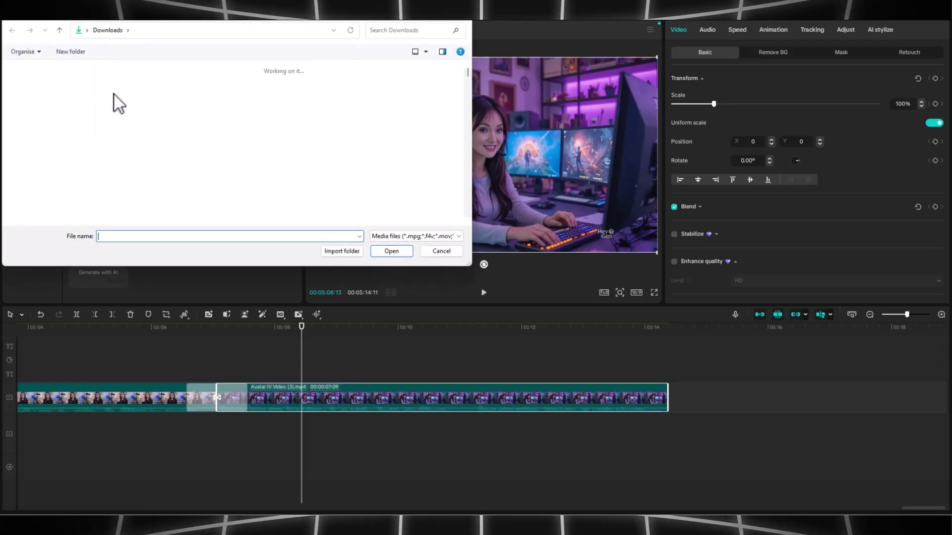
pyautogui.doubleClick(145, 119)
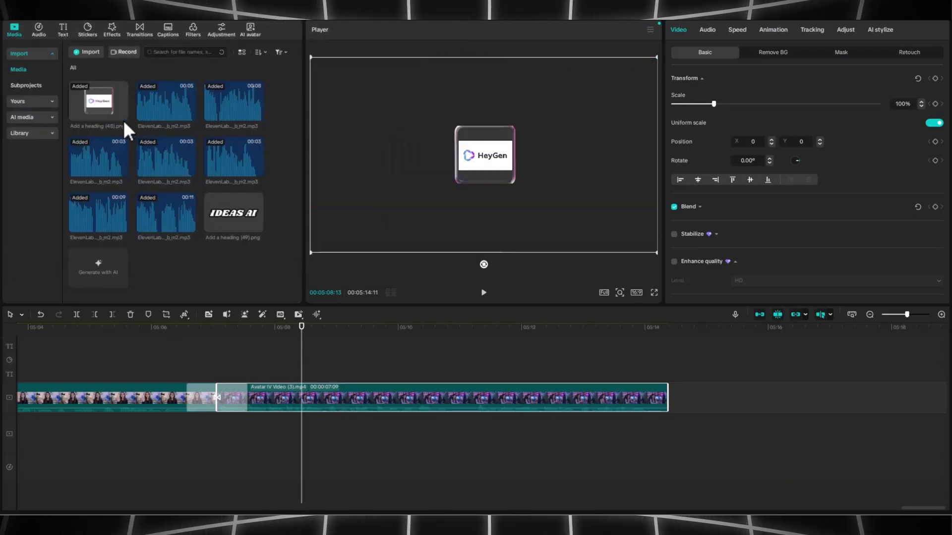
pyautogui.moveTo(208, 204); pyautogui.dragTo(457, 355)
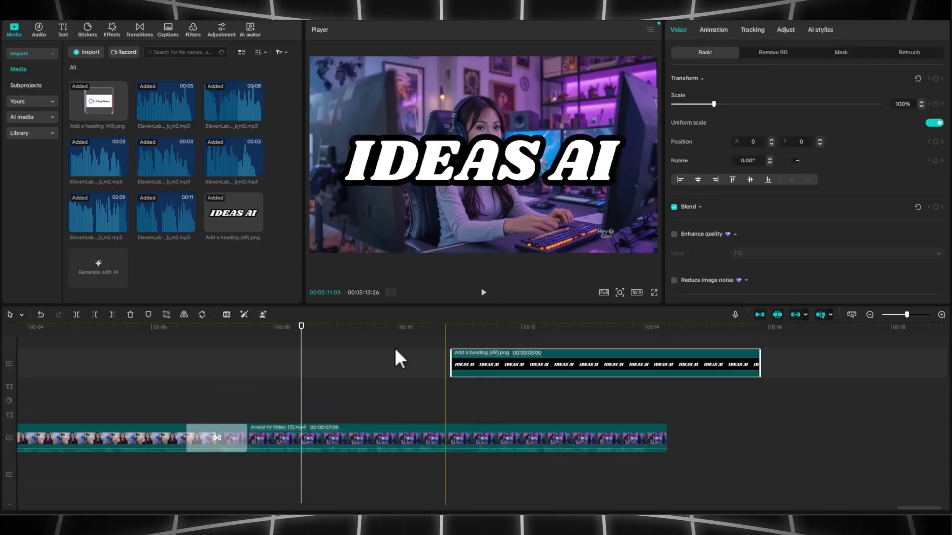
# Step: Scale the IDEAS AI logo to 32% in the bottom-right corner, trim its clip, and bring up the 4K 30fps mp4 export settings
pyautogui.click(467, 365)
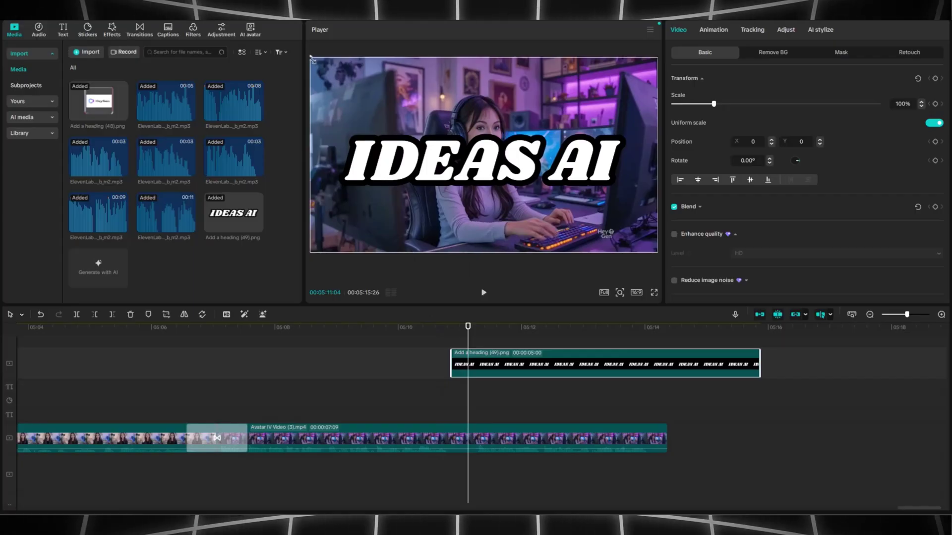
pyautogui.moveTo(310, 57); pyautogui.dragTo(426, 139)
pyautogui.moveTo(471, 164); pyautogui.dragTo(588, 235)
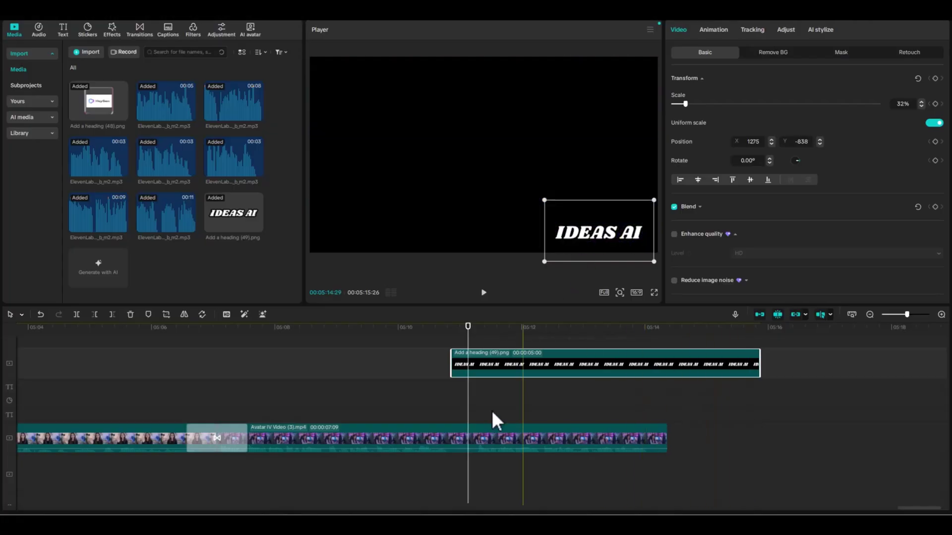
pyautogui.moveTo(760, 357); pyautogui.dragTo(668, 371)
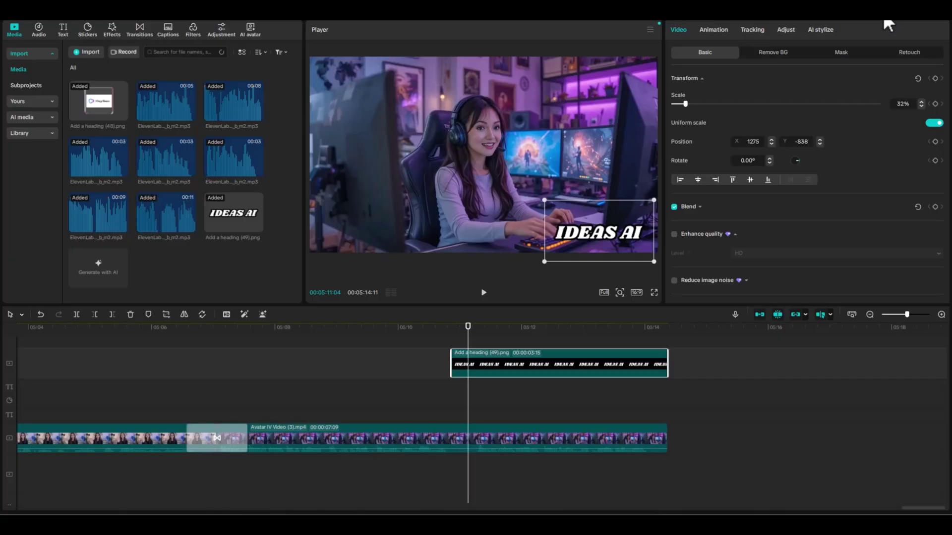
pyautogui.click(887, 26)
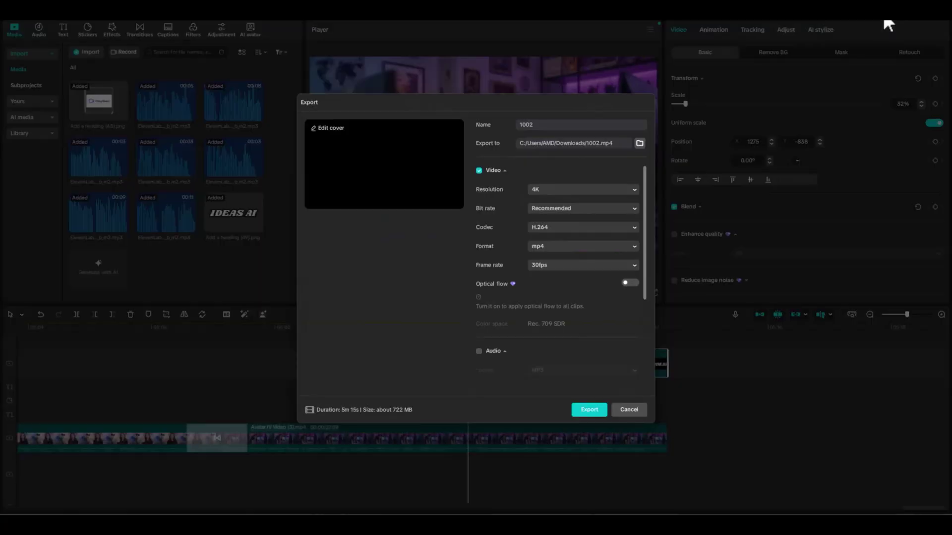